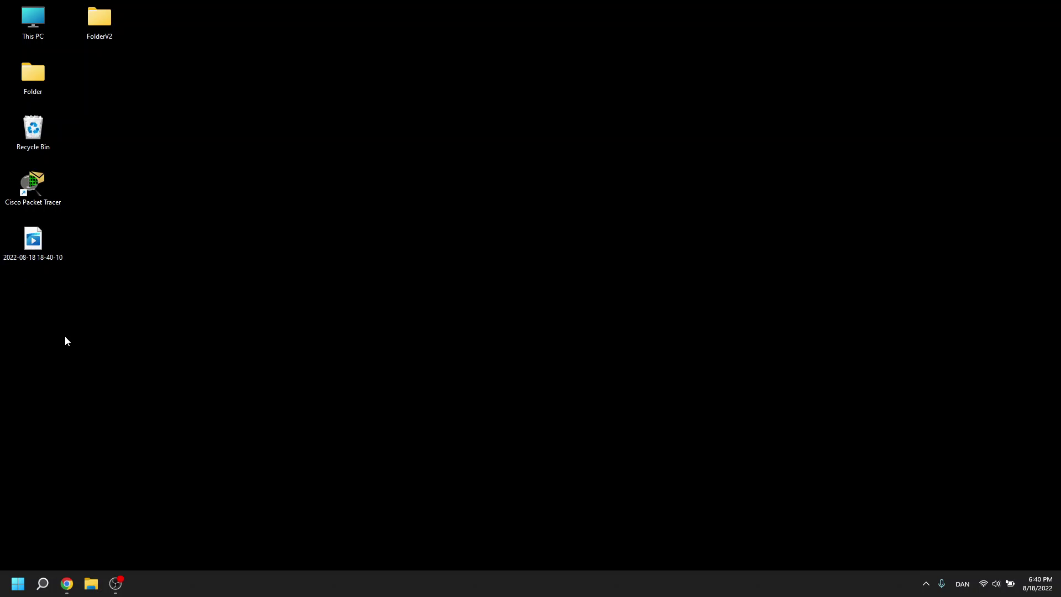
- Launch the Settings app from a Start menu search for "se"
key(super)
text(se)
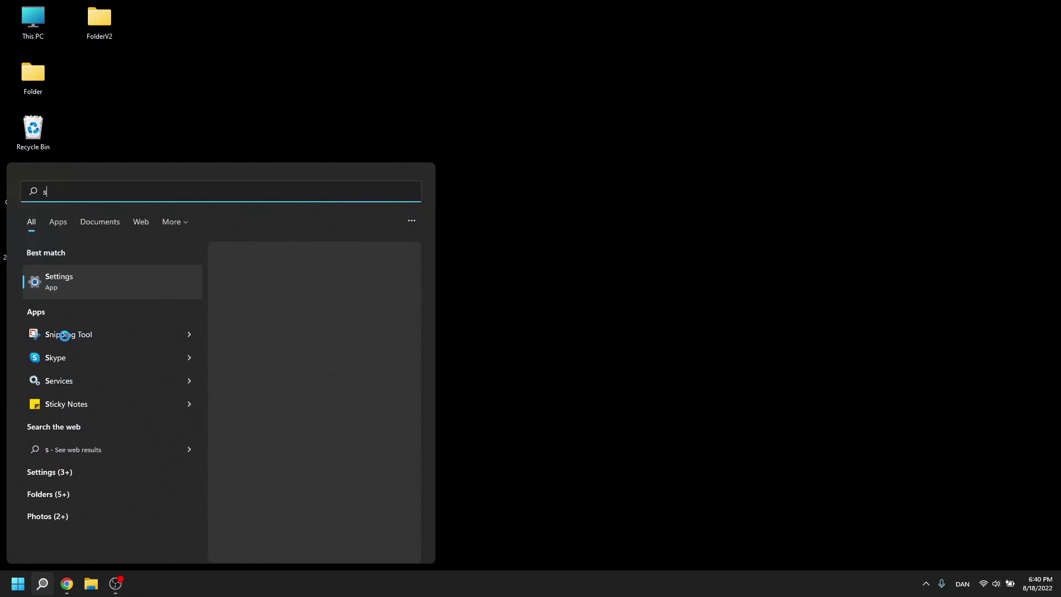
click(84, 288)
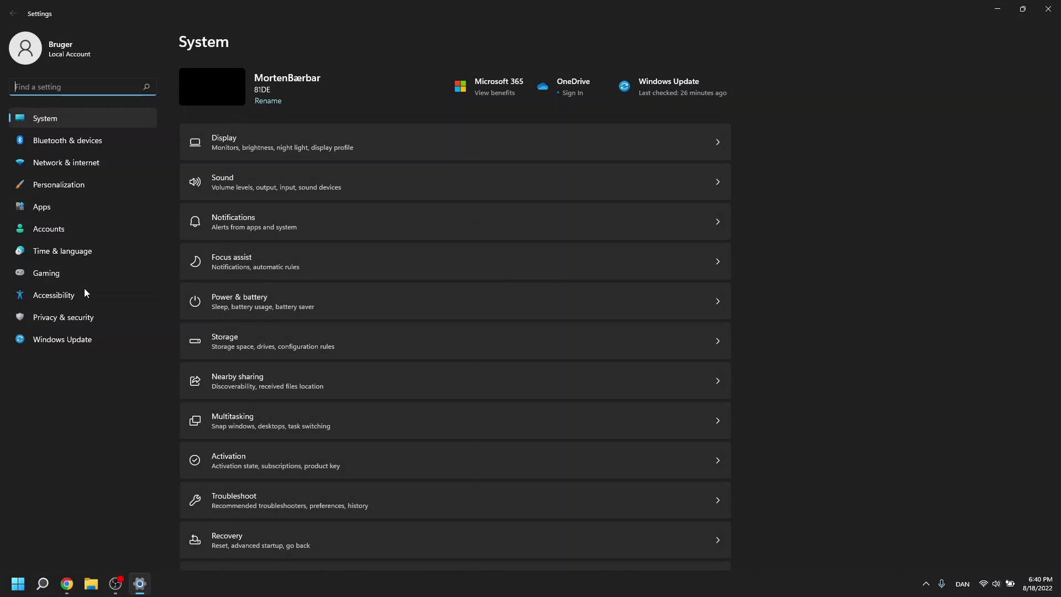
- Set the accent color to Yellow gold under Personalization > Colors
click(66, 189)
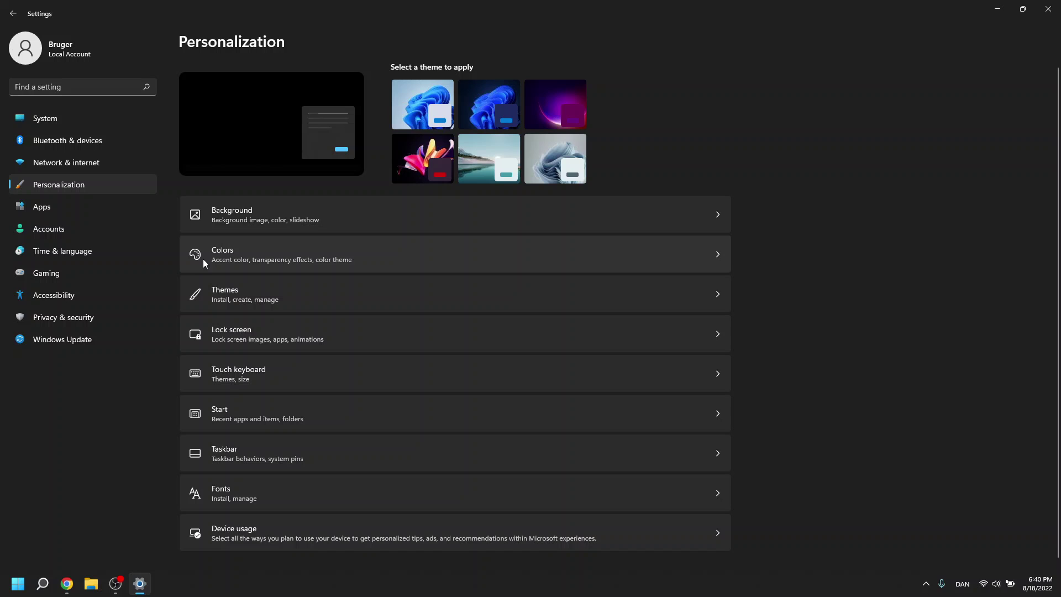
click(243, 266)
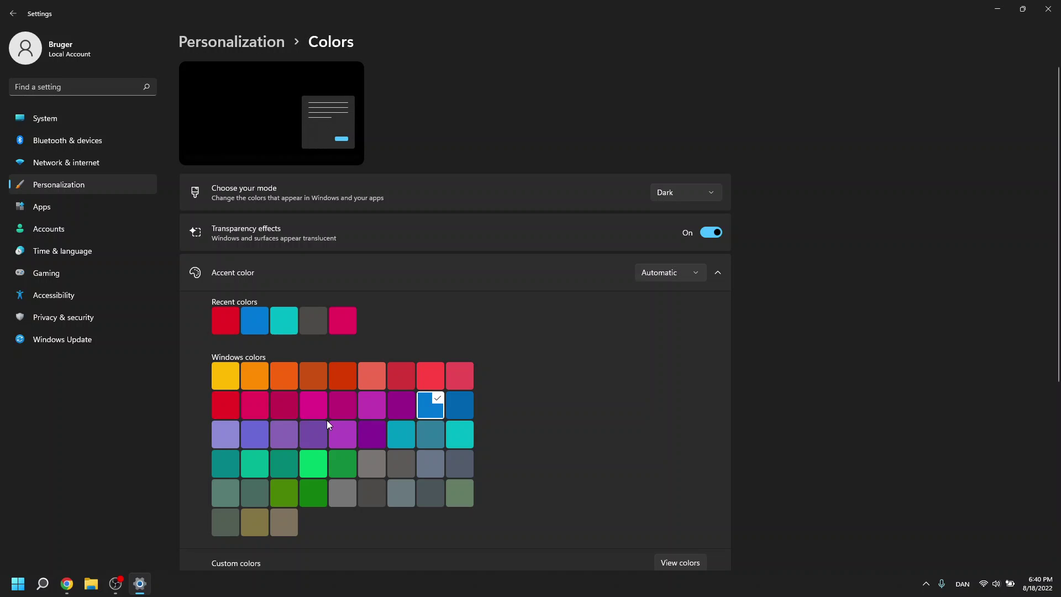
click(226, 374)
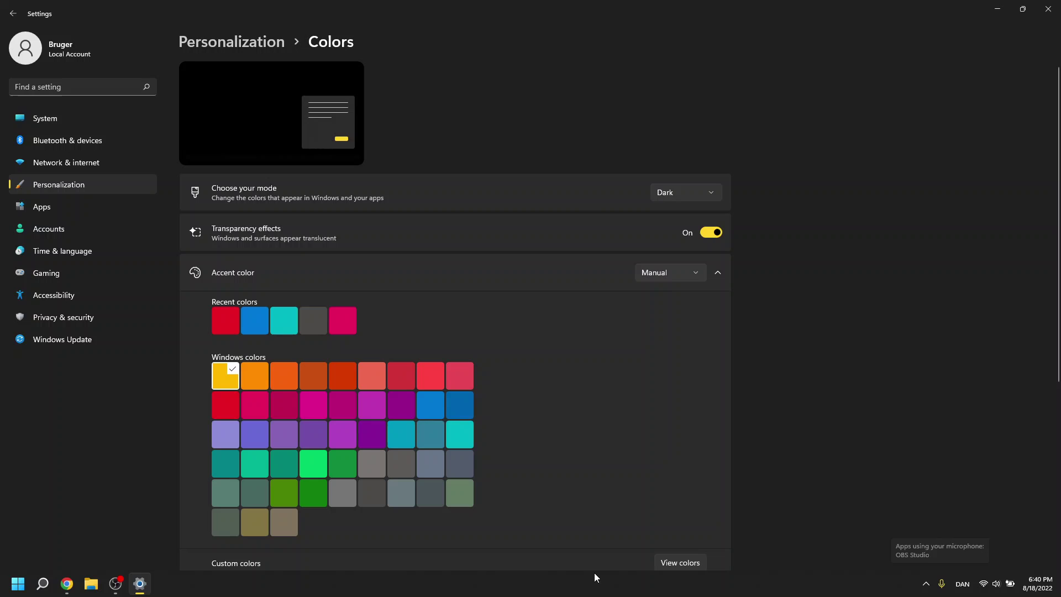
key(super)
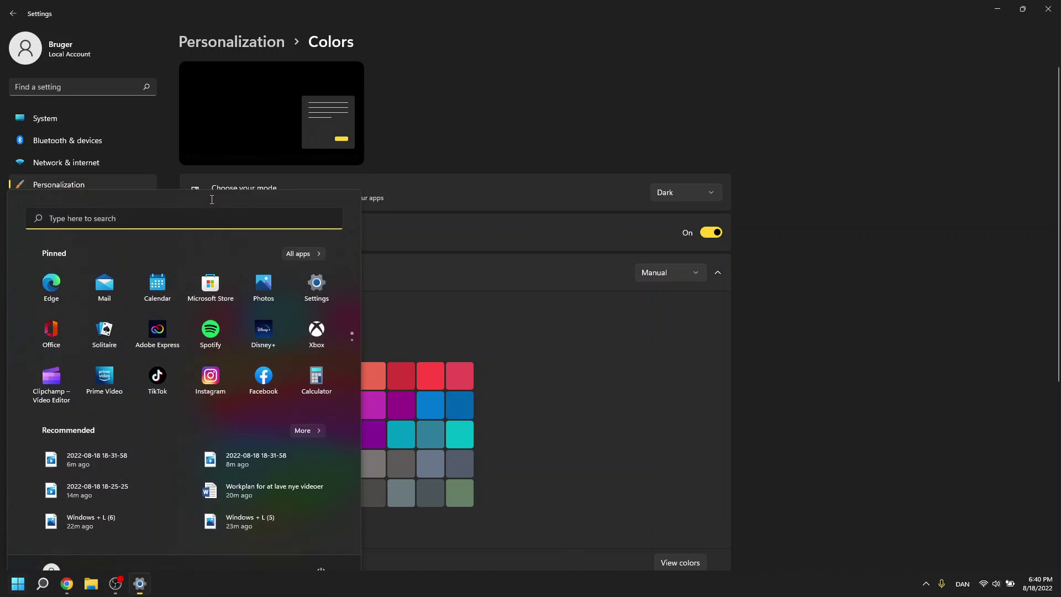
key(super)
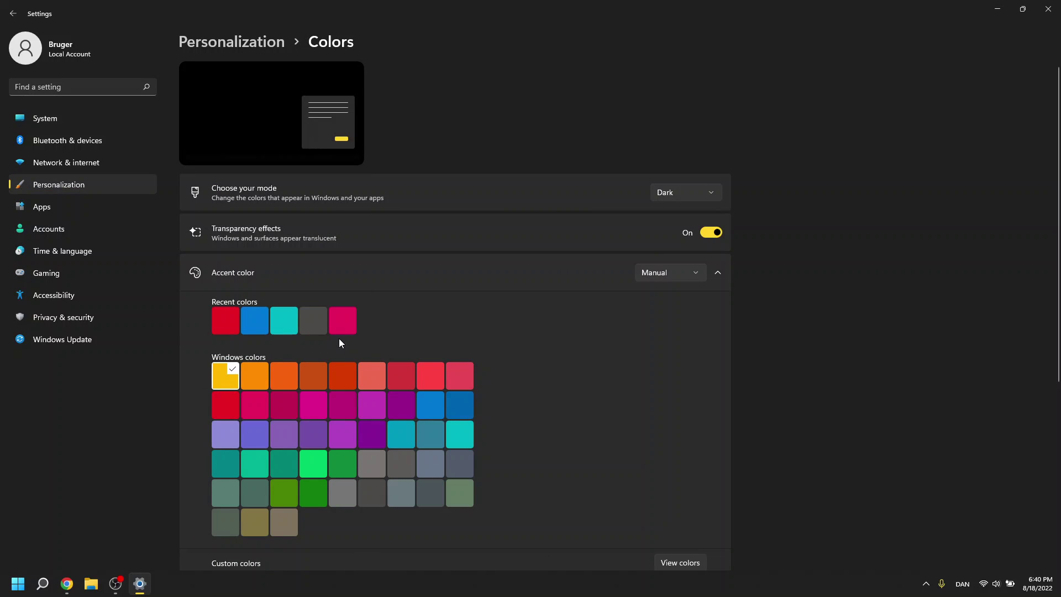